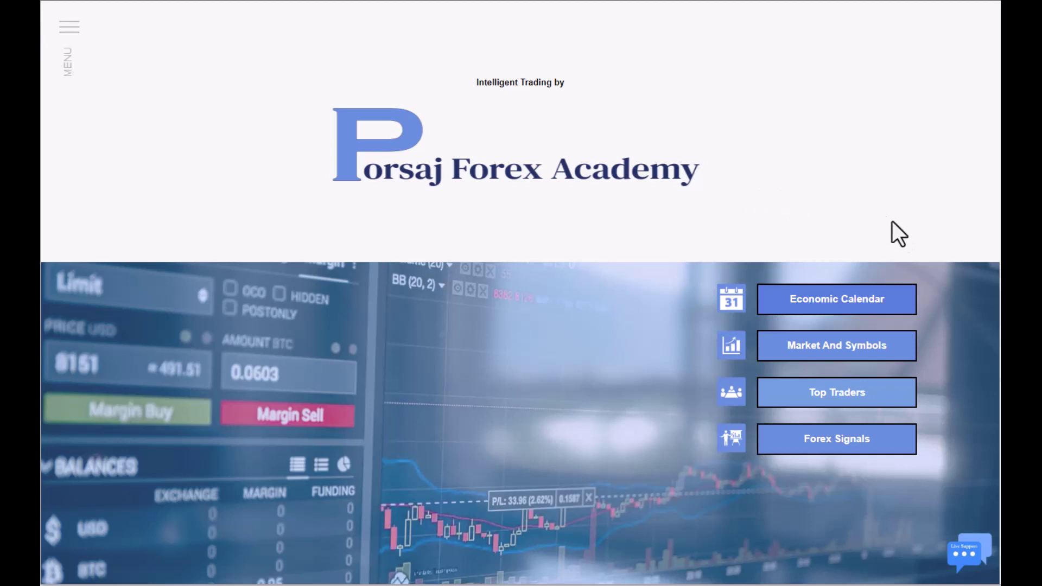
- Open the economic calendar and scroll down to the USDJPY forecast table
click(842, 307)
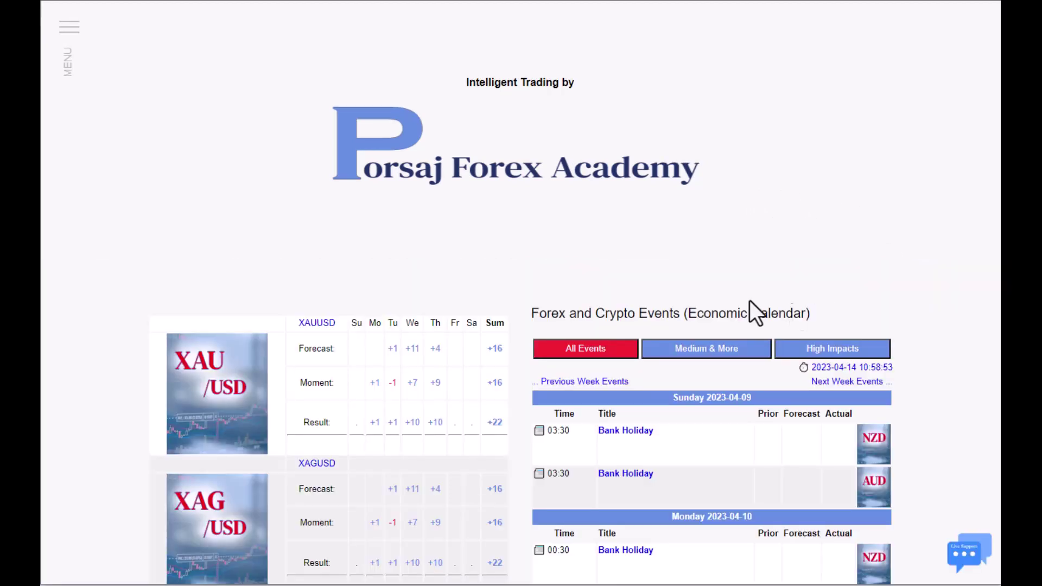
middle_click(523, 282)
scroll(520, 325, down, 5)
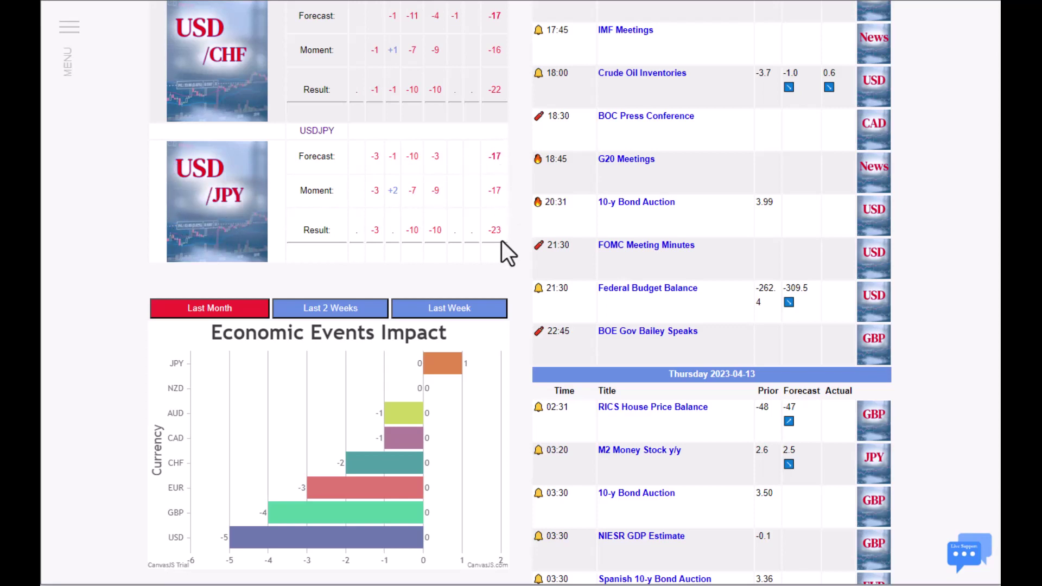
- Open the USDJPY events page with its 49%/51% split and scroll through the events
click(200, 193)
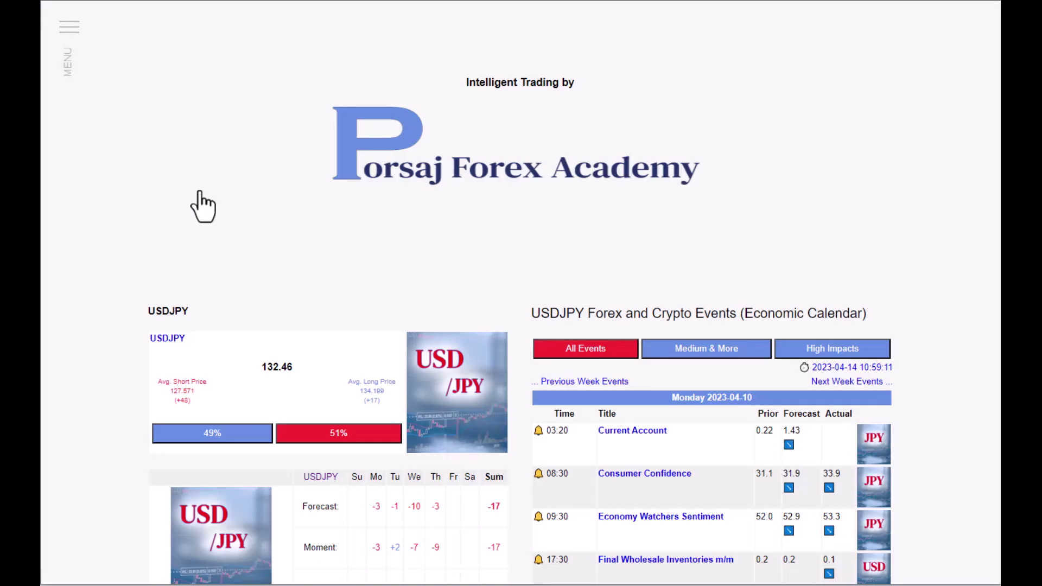
middle_click(516, 317)
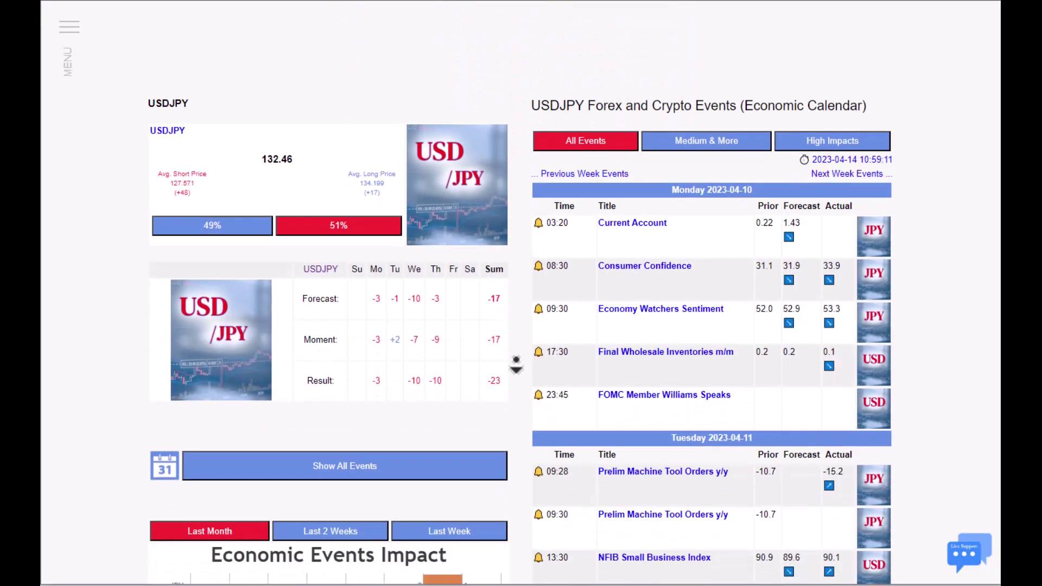
middle_click(517, 362)
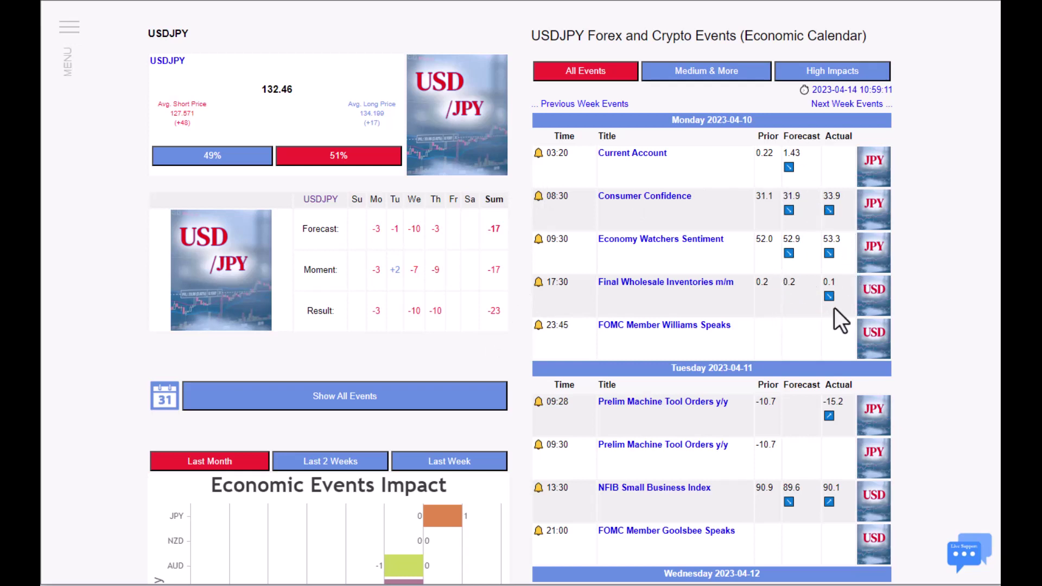
- Scroll the USDJPY events down to Friday and back, then bring up the USDJPY daily chart
middle_click(521, 333)
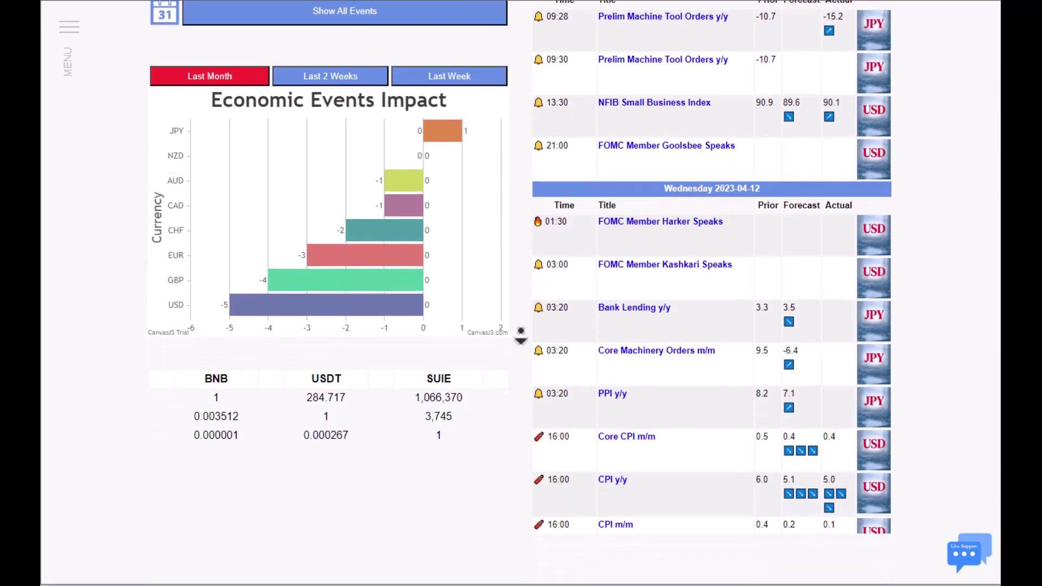
middle_click(521, 332)
middle_click(521, 332)
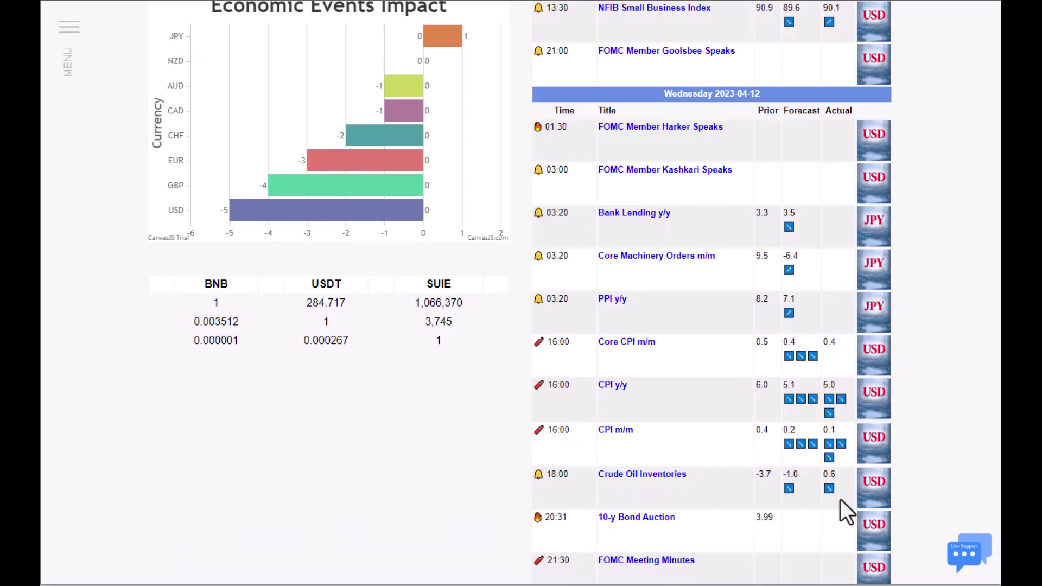
scroll(510, 458, down, 8)
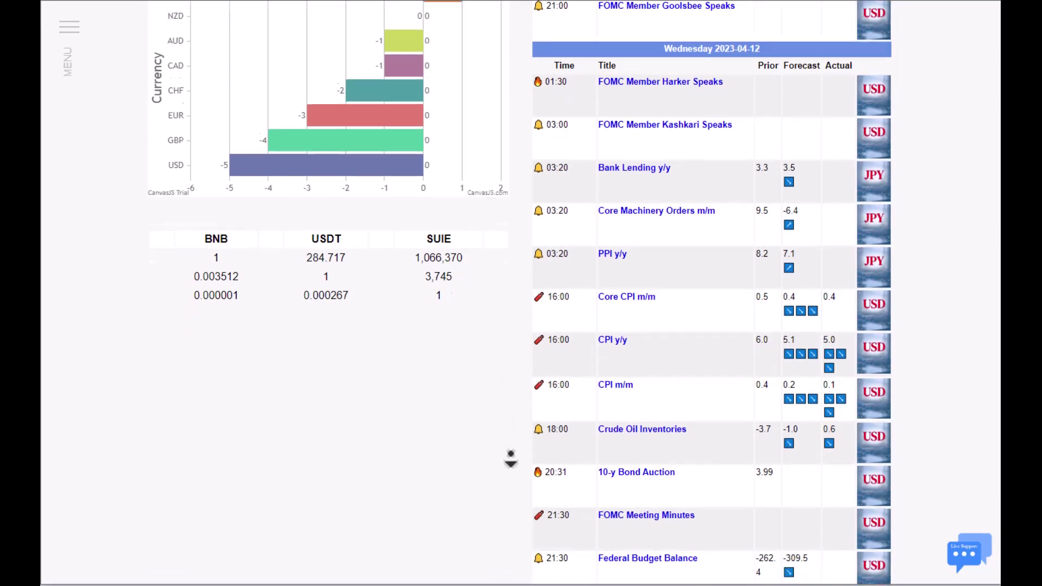
middle_click(510, 457)
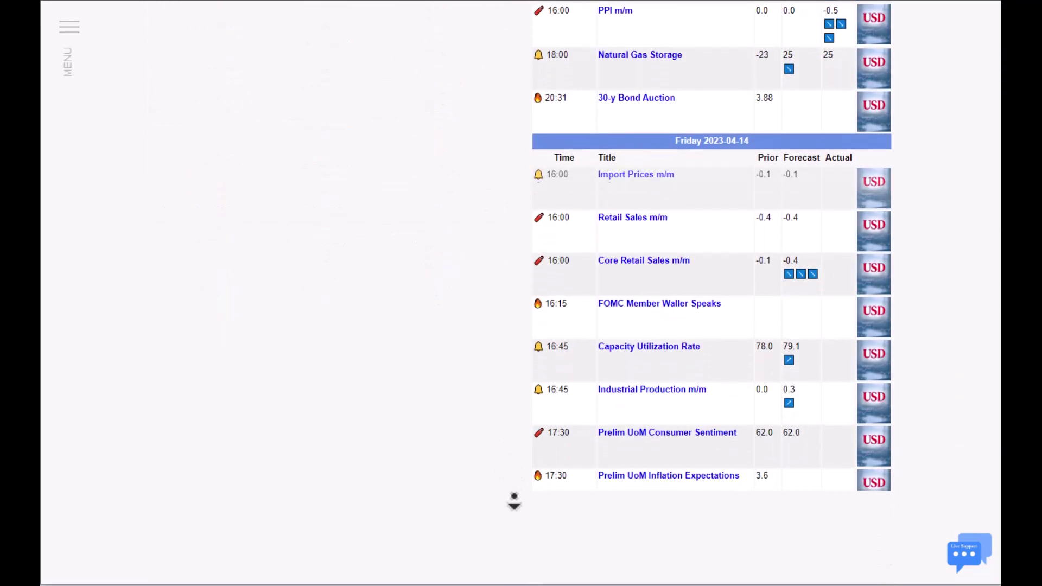
middle_click(513, 497)
middle_click(514, 497)
scroll(512, 476, up, 20)
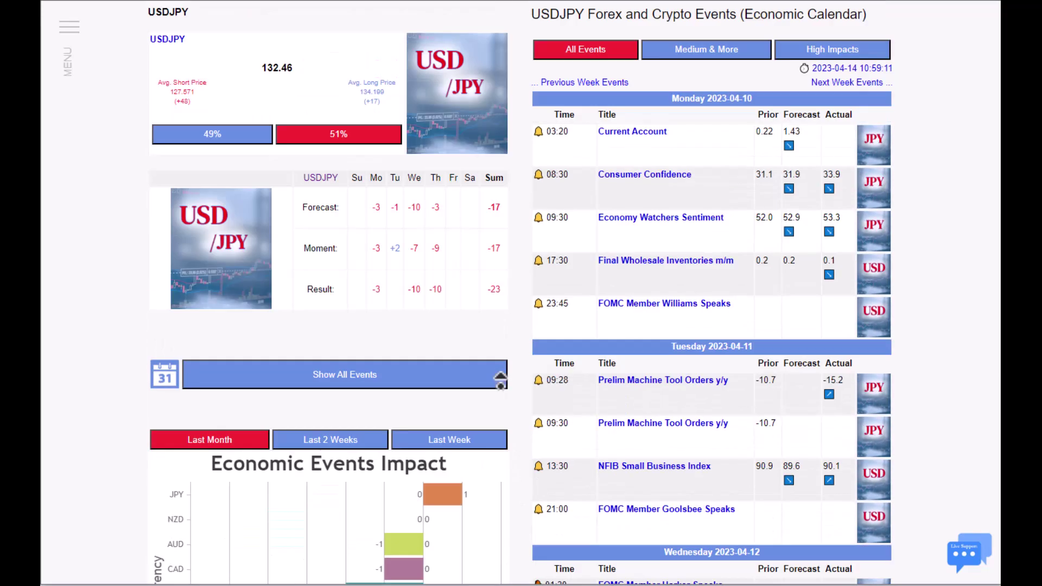
middle_click(505, 405)
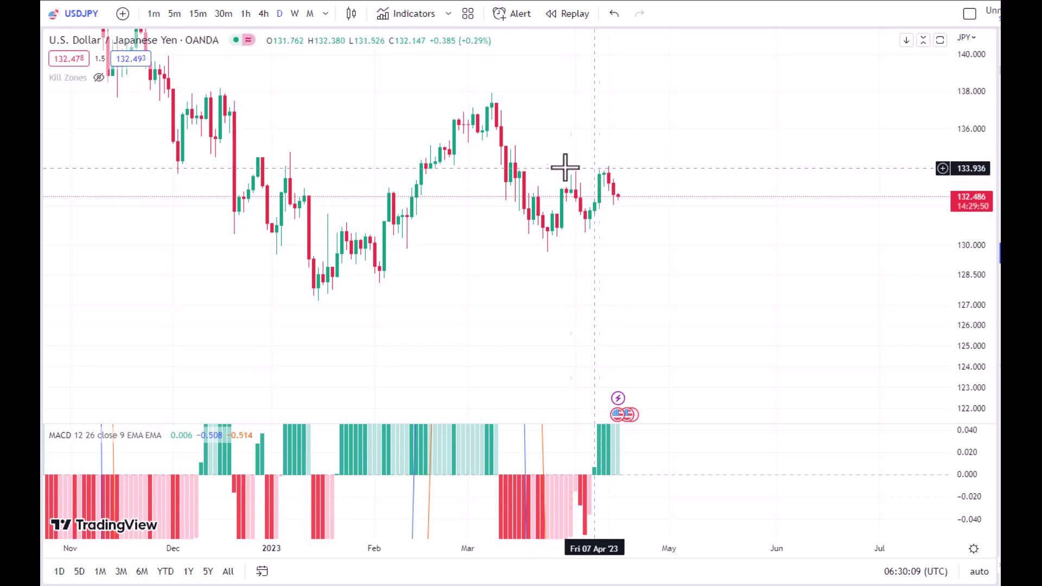
- Draw a flat resistance trend line at about 133.776 from mid-March to late May
click(41, 75)
click(68, 72)
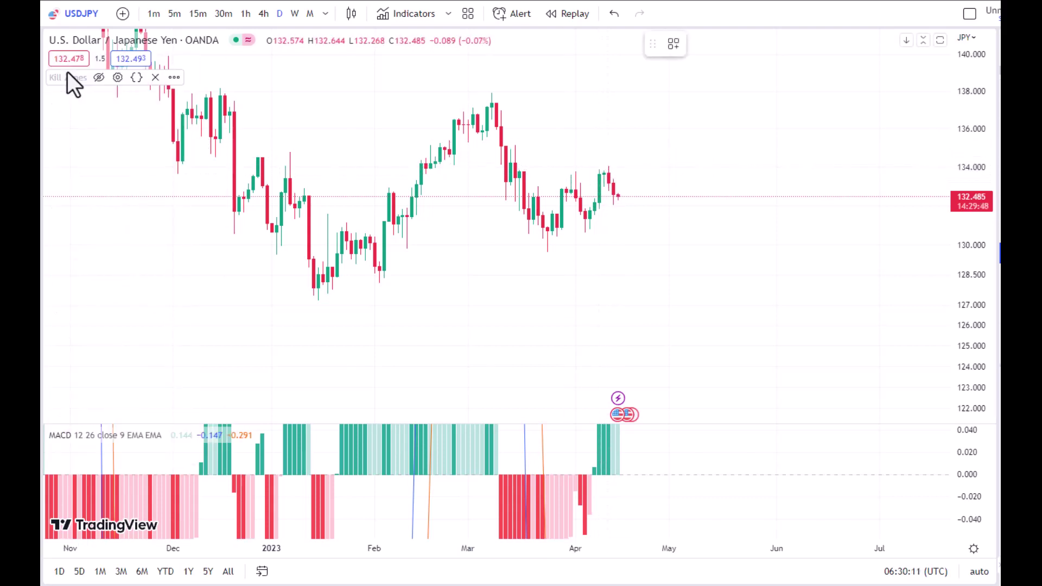
click(524, 172)
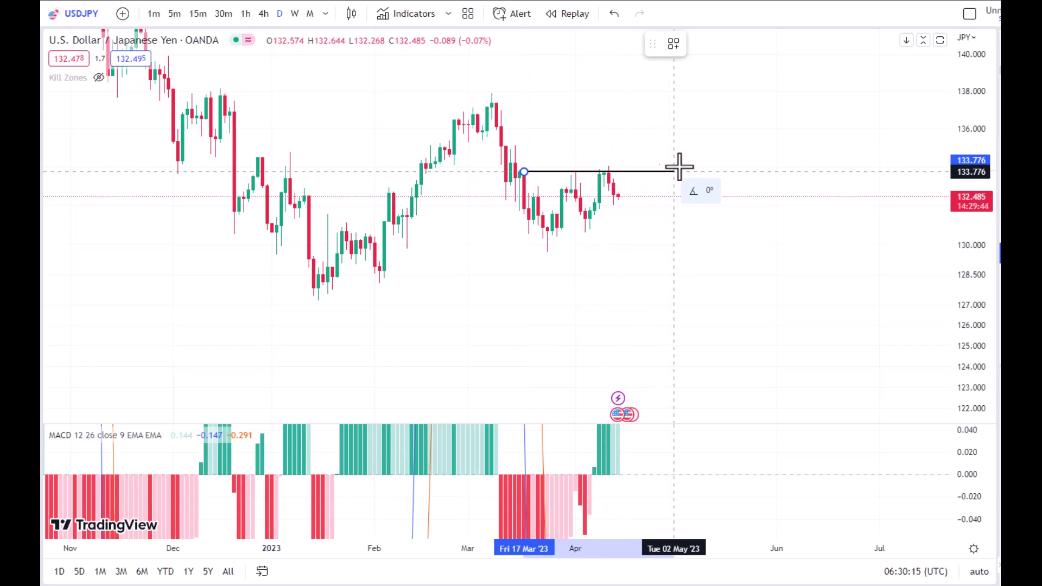
click(767, 171)
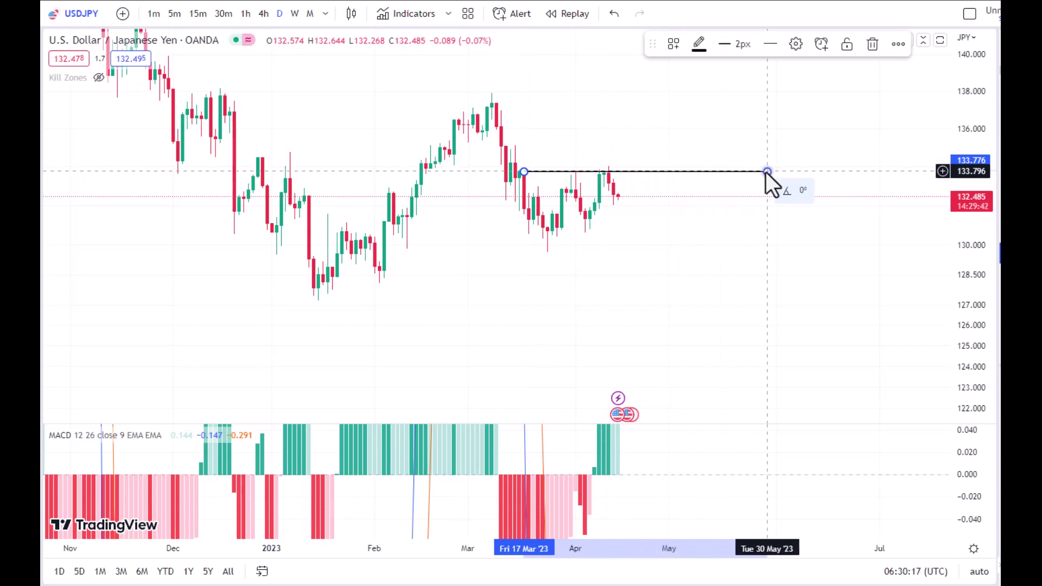
click(671, 239)
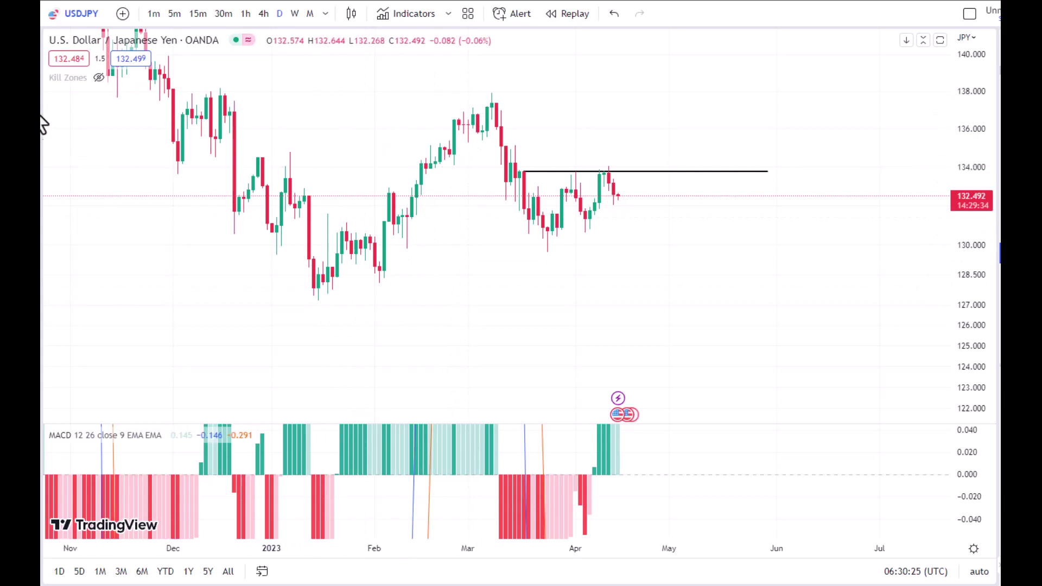
- Draw a flat support line at 127.22 from the January 16 low to late May
click(320, 322)
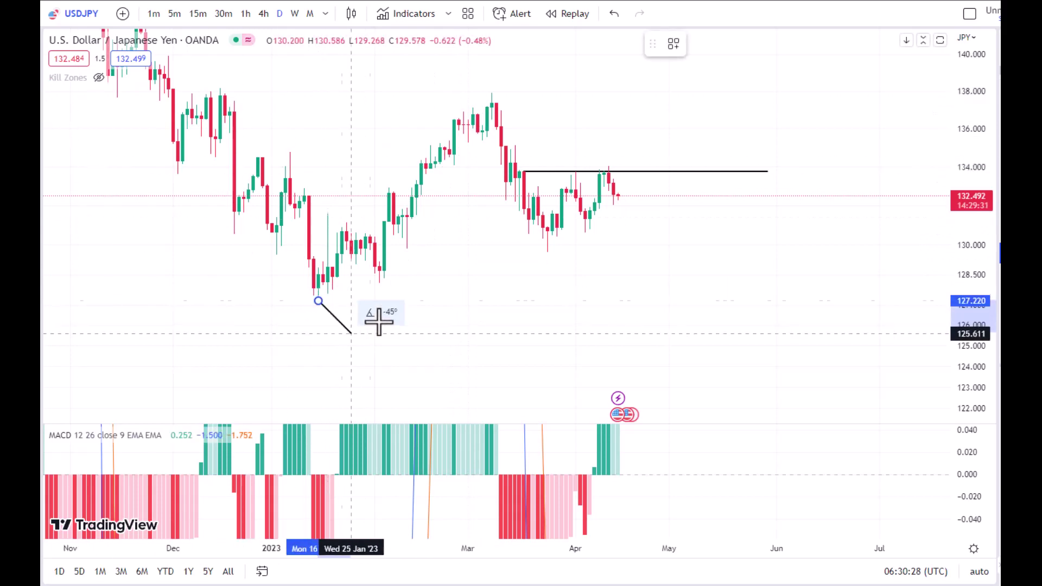
click(767, 301)
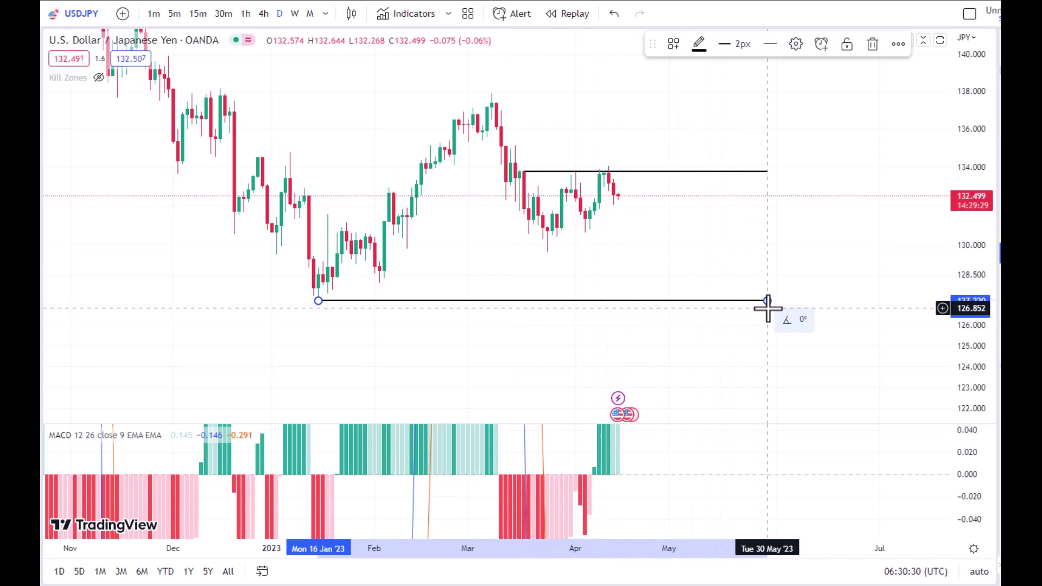
click(795, 44)
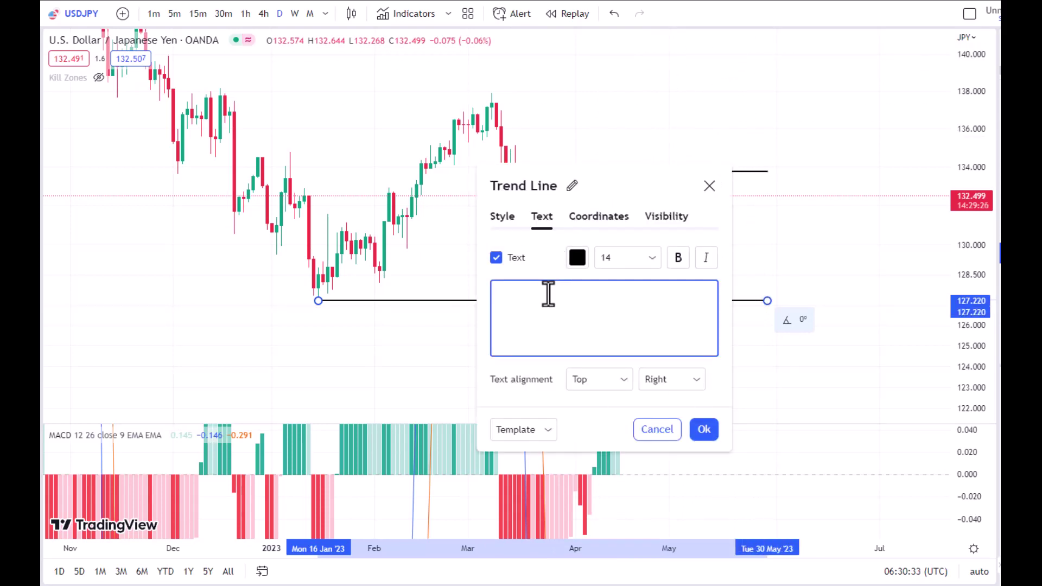
- Label the support line 'strong support' in green text
text(strong support)
key(Return)
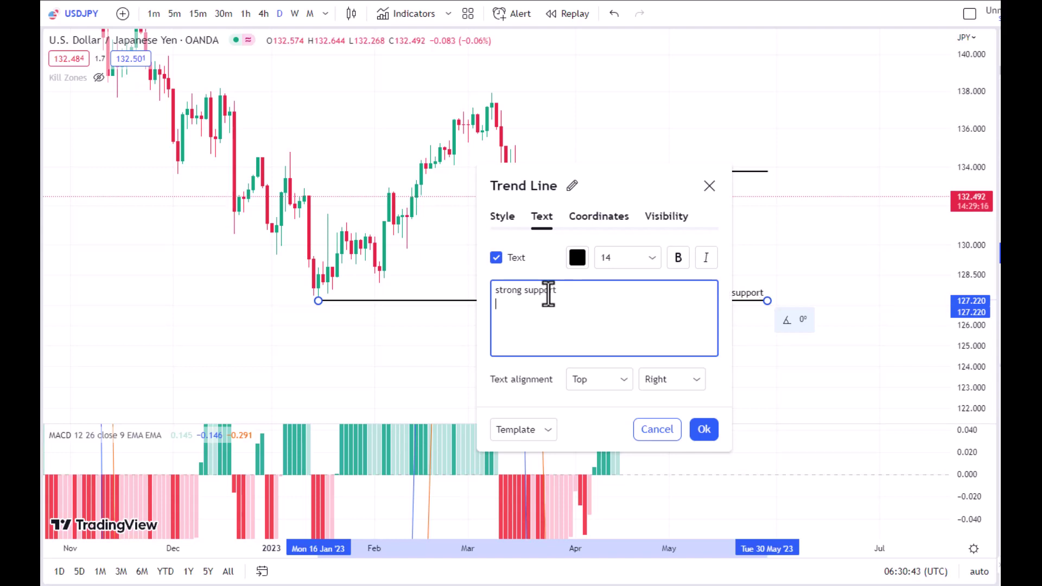
click(578, 257)
click(625, 300)
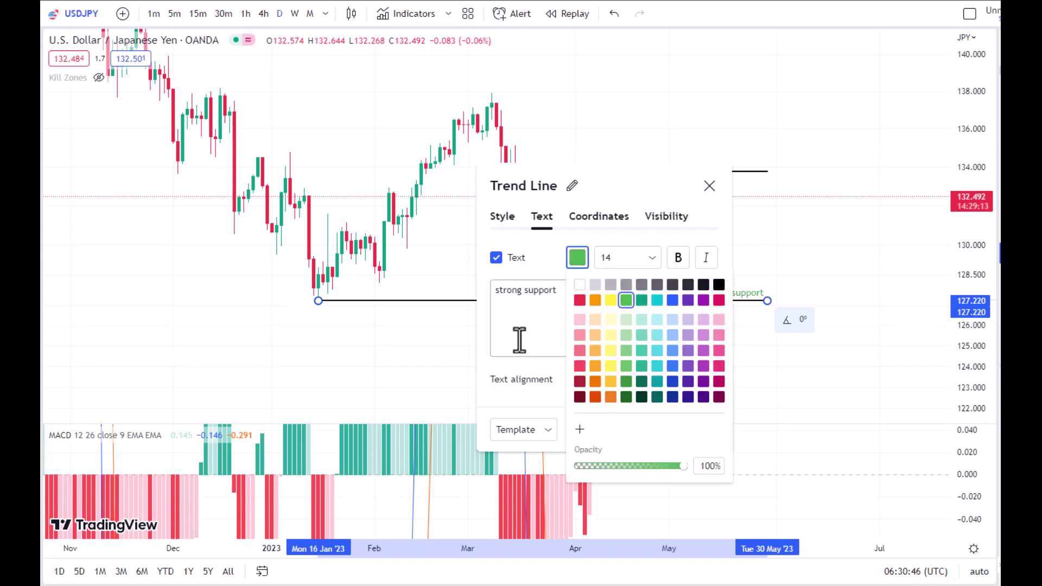
click(521, 340)
click(705, 429)
drag(625, 243, 580, 299)
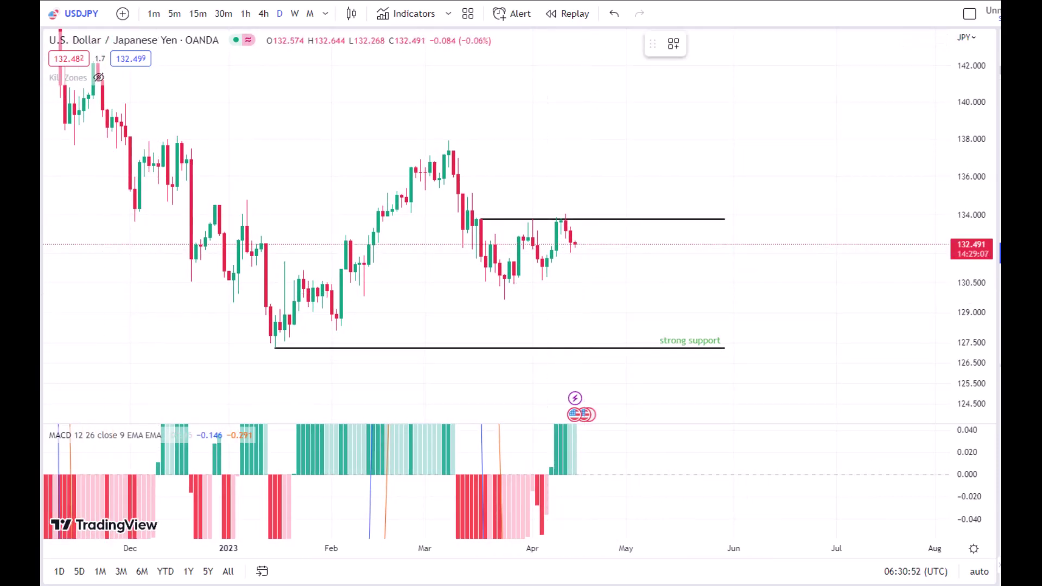
click(275, 348)
click(449, 141)
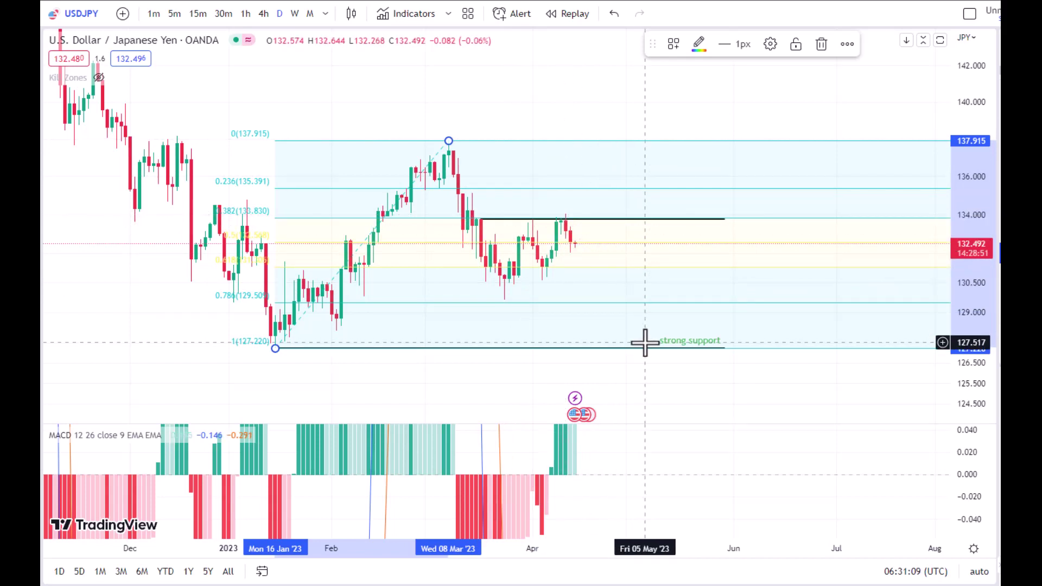
click(821, 44)
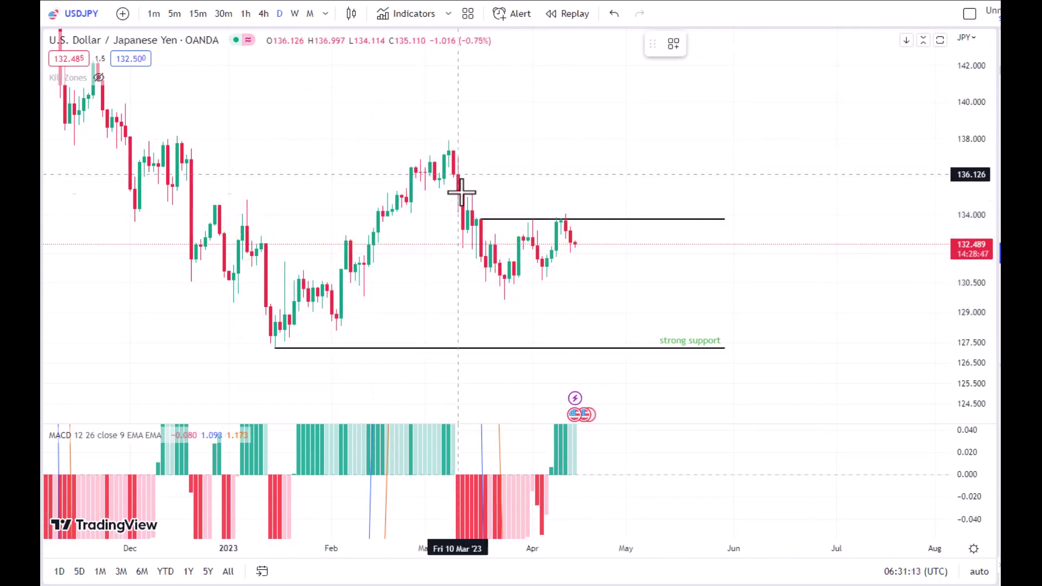
- Add a yellow zone from 132.89 up to the 133.776 resistance line, then reselect that line
click(480, 219)
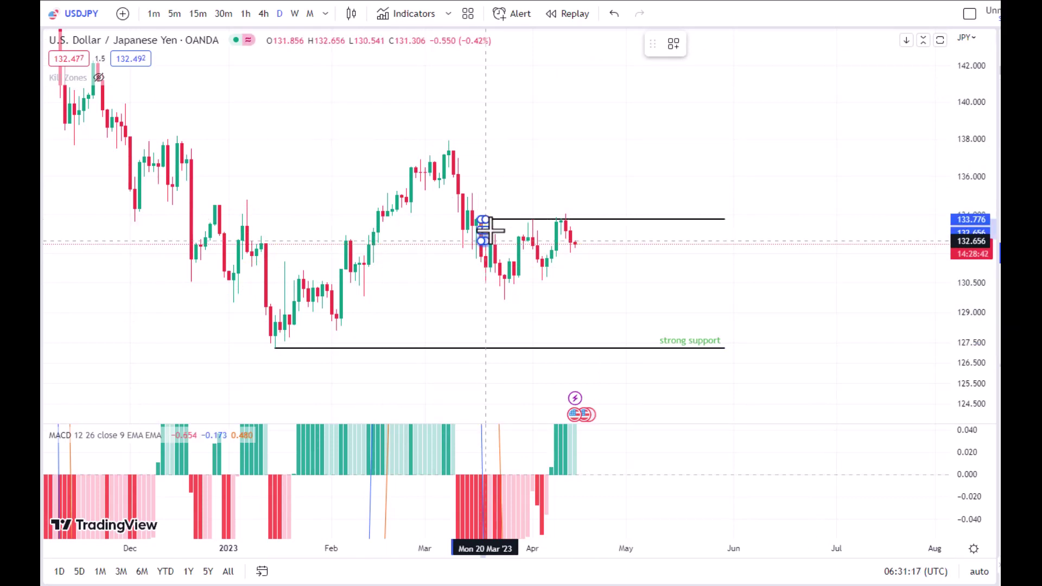
mouse_move(481, 220)
mouse_down()
mouse_move(497, 232)
mouse_move(729, 236)
mouse_up()
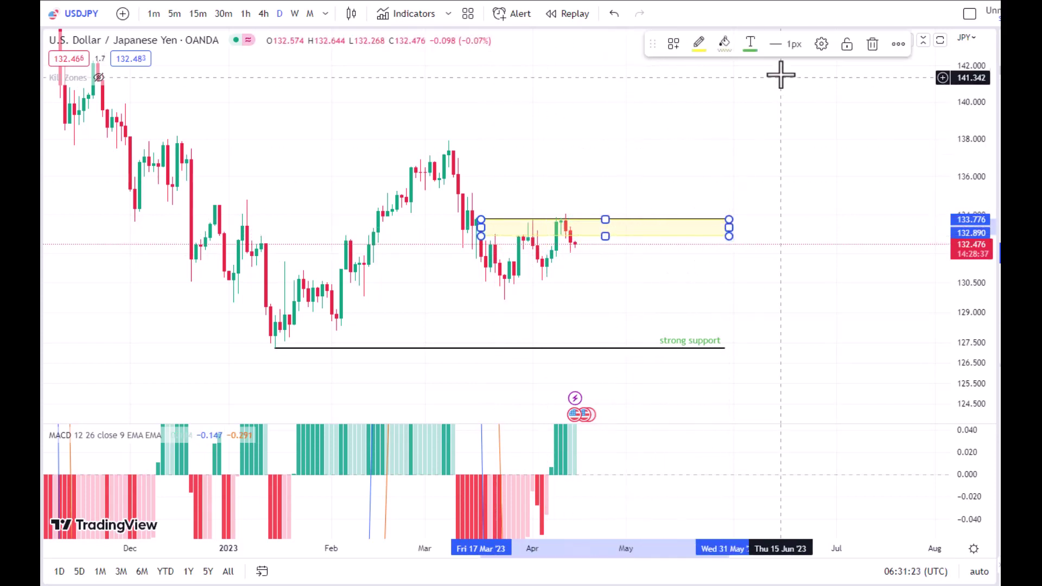
drag(605, 220, 606, 219)
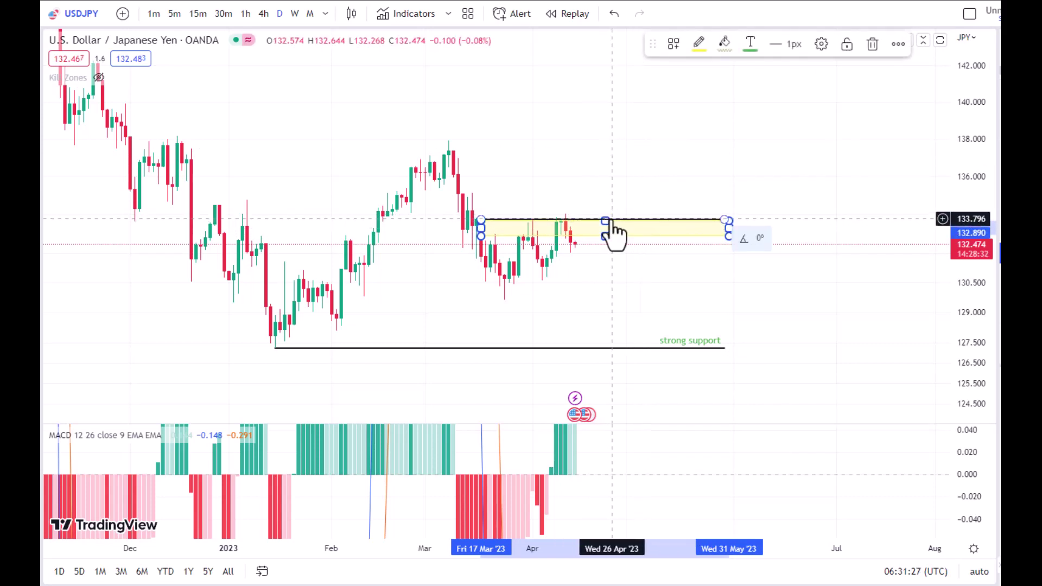
click(612, 221)
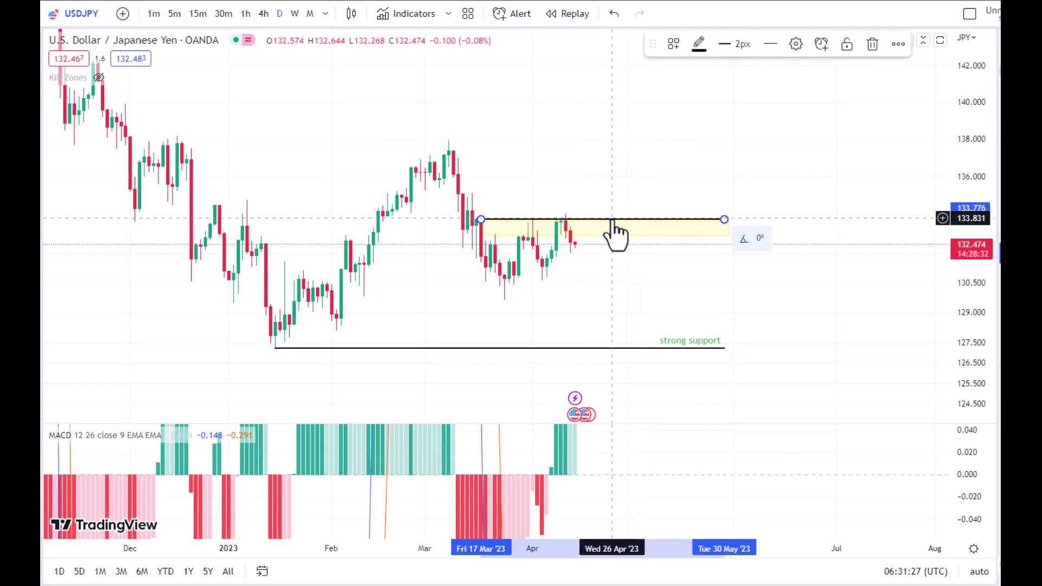
click(794, 45)
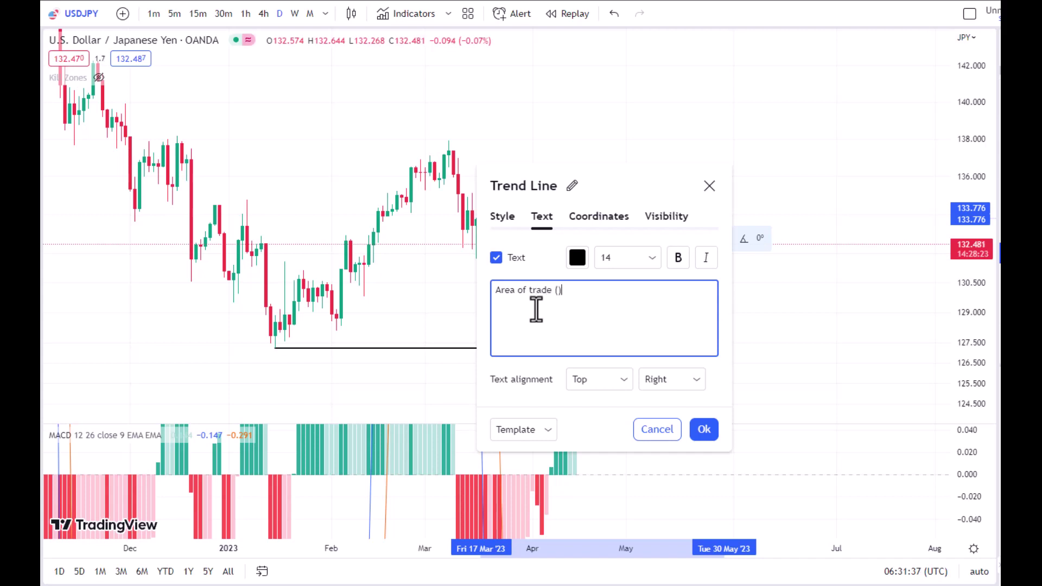
- Enter the resistance line label 'Area of trade (Entry) => Sell Trade'
text(ntry)
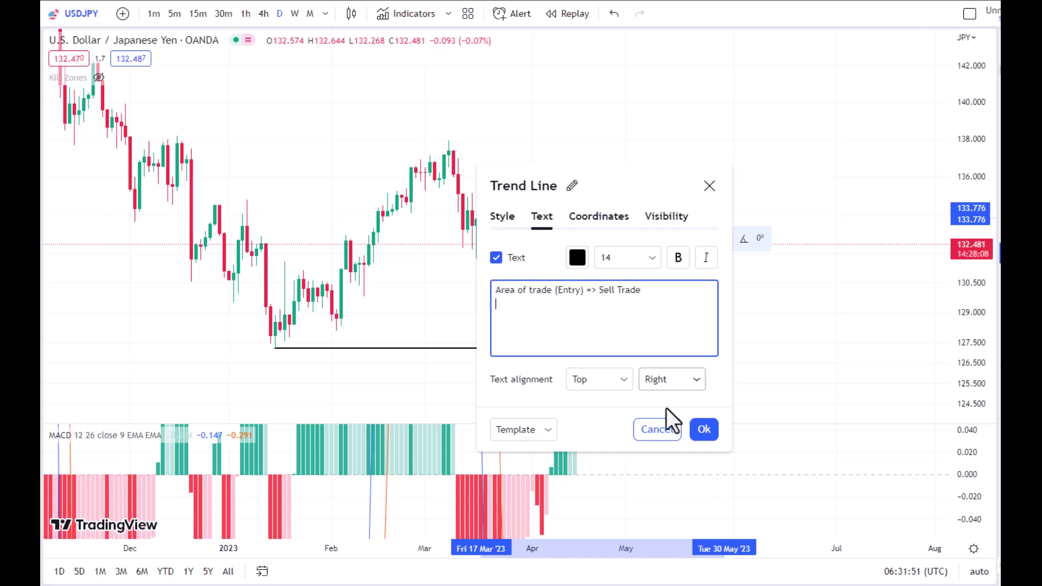
- Place a short position at the 133.76 entry with stop loss 137.915 and target 129.691
click(703, 429)
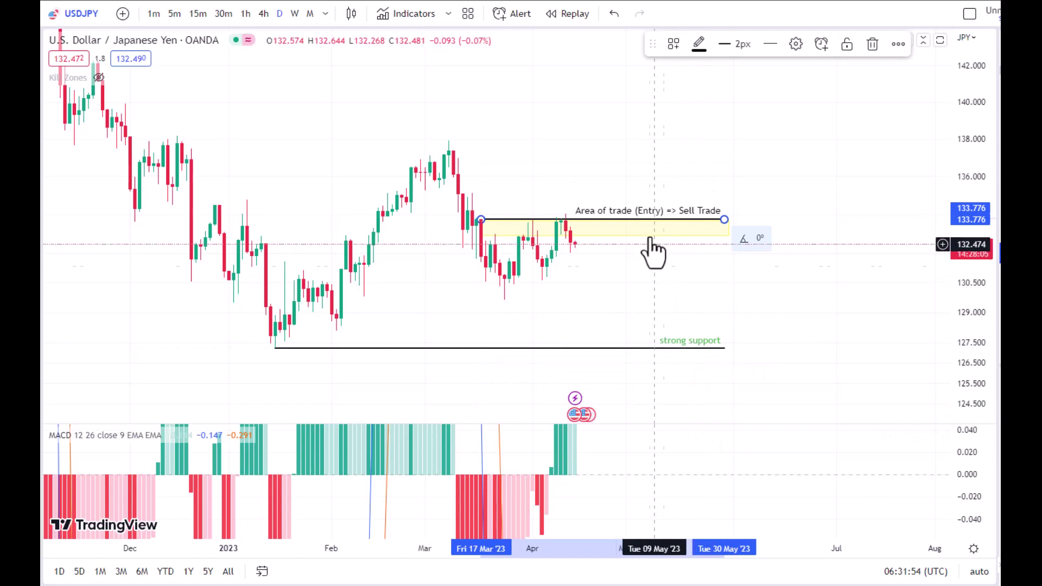
click(728, 226)
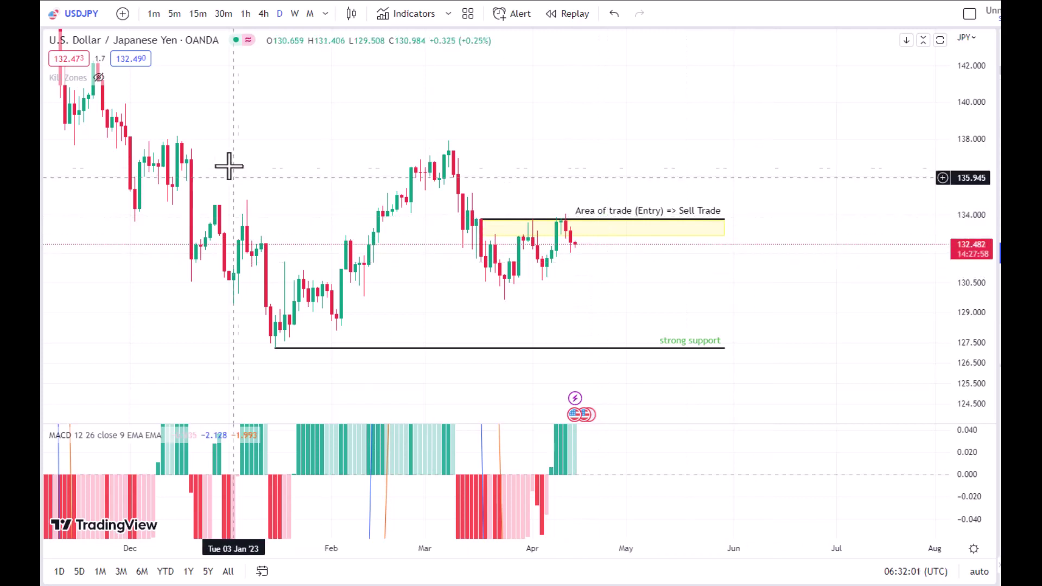
click(580, 220)
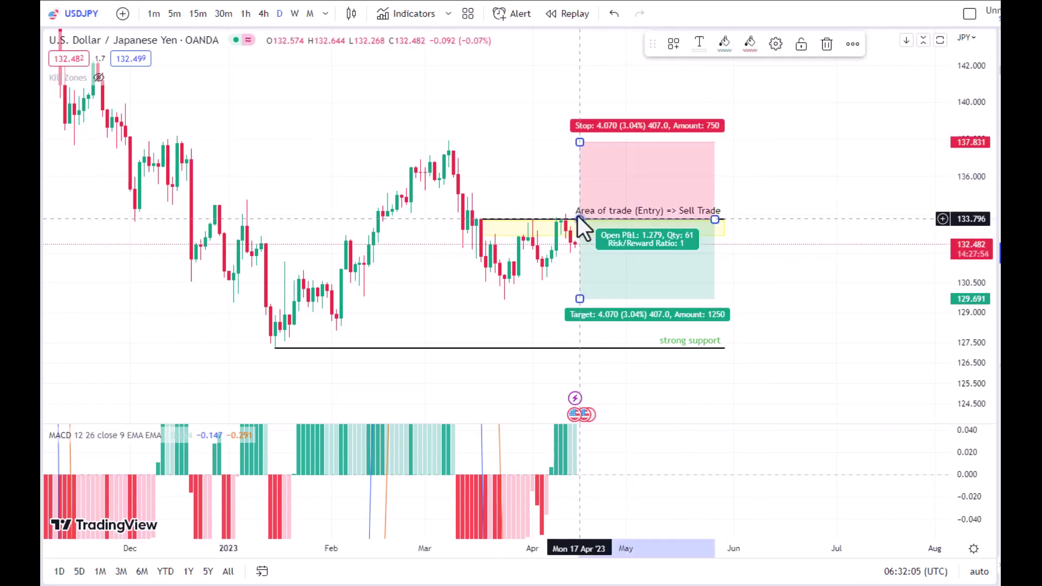
drag(580, 142, 447, 141)
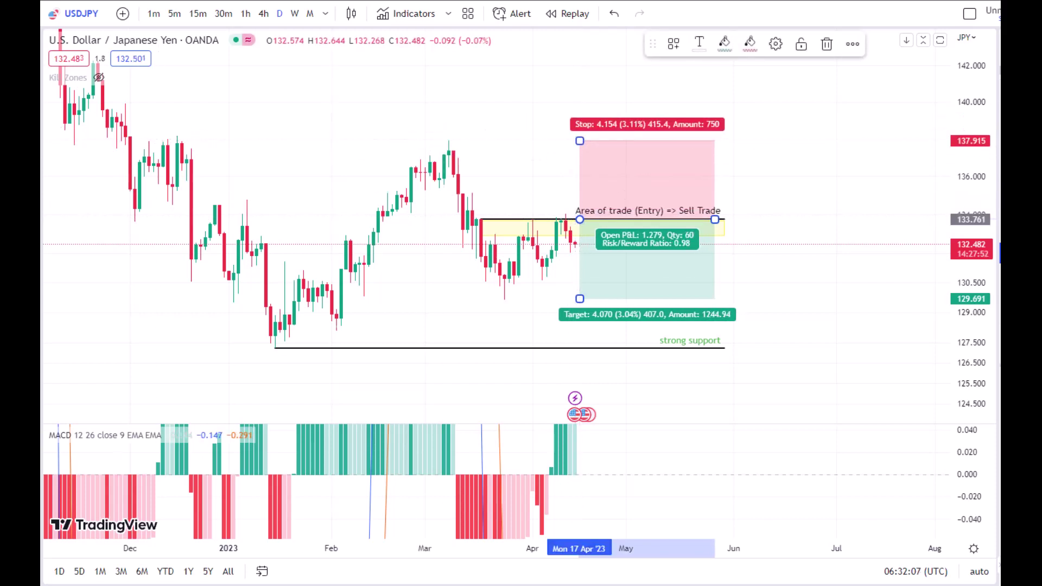
key(alt+t)
- Draw a flat line at 137.915 labelled 'SL' in red, aligned with the position's right edge
click(448, 141)
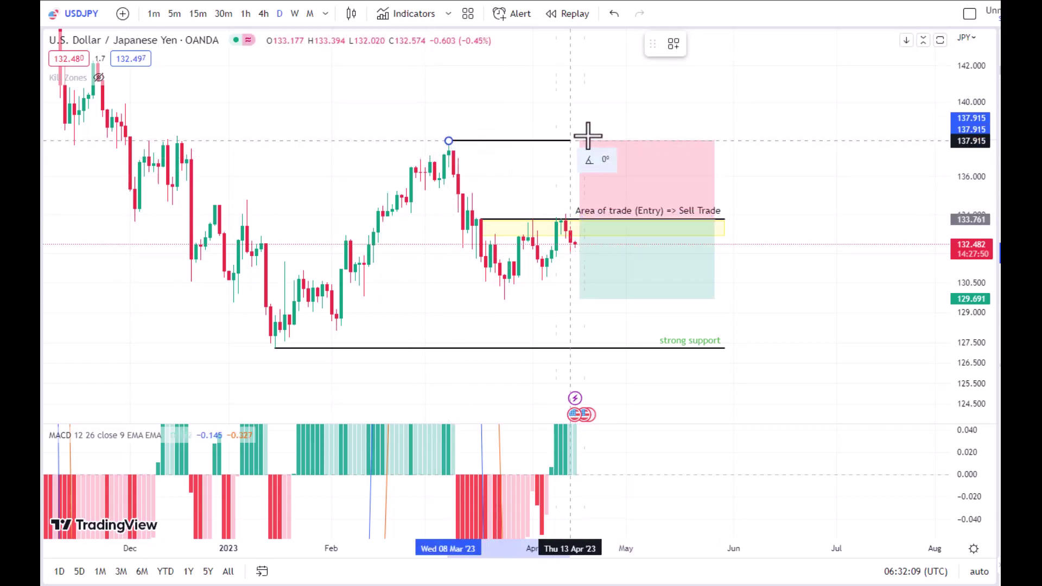
click(715, 140)
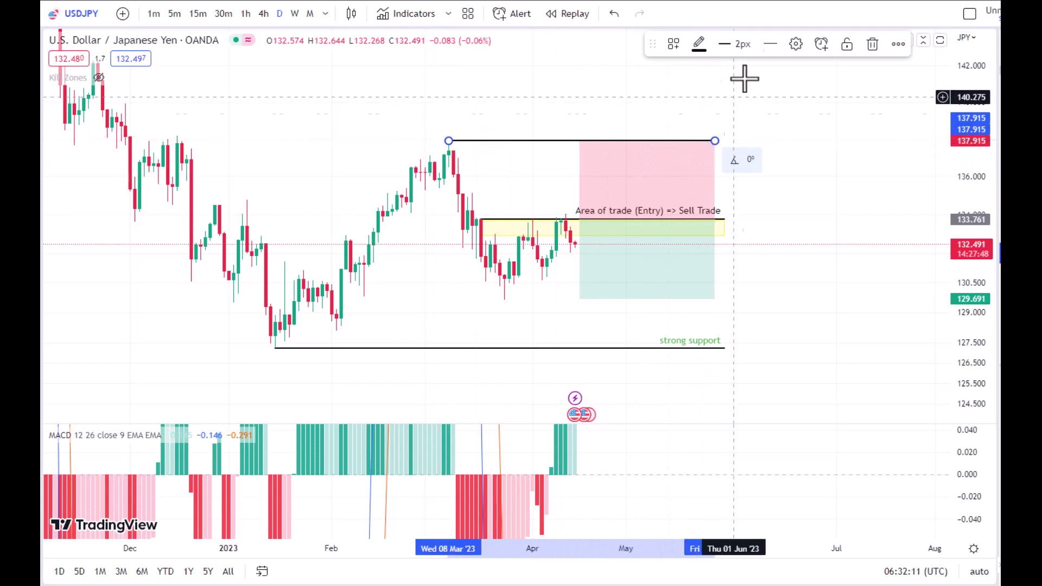
click(796, 43)
text(SL)
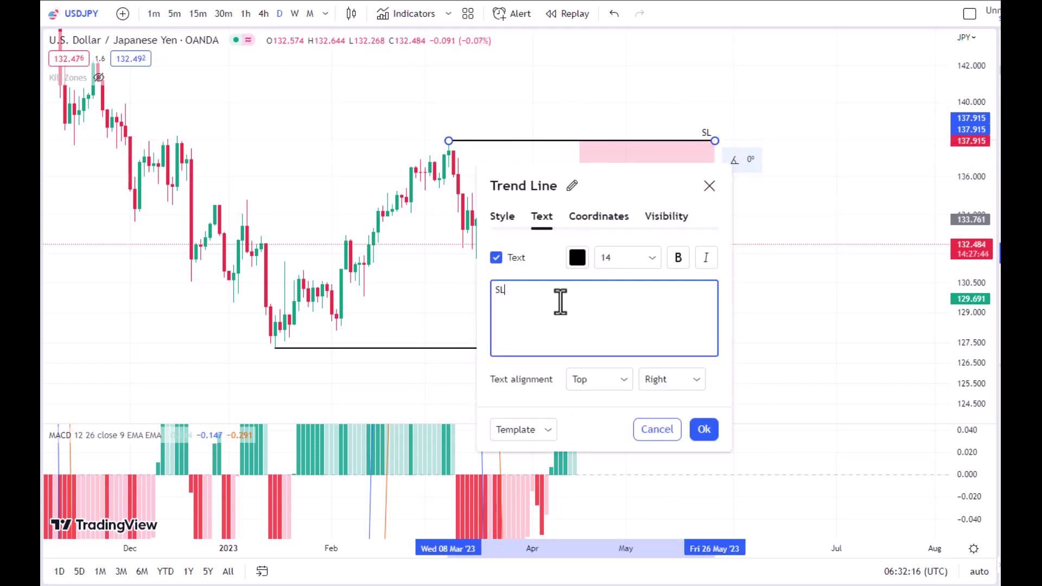
click(577, 260)
click(545, 374)
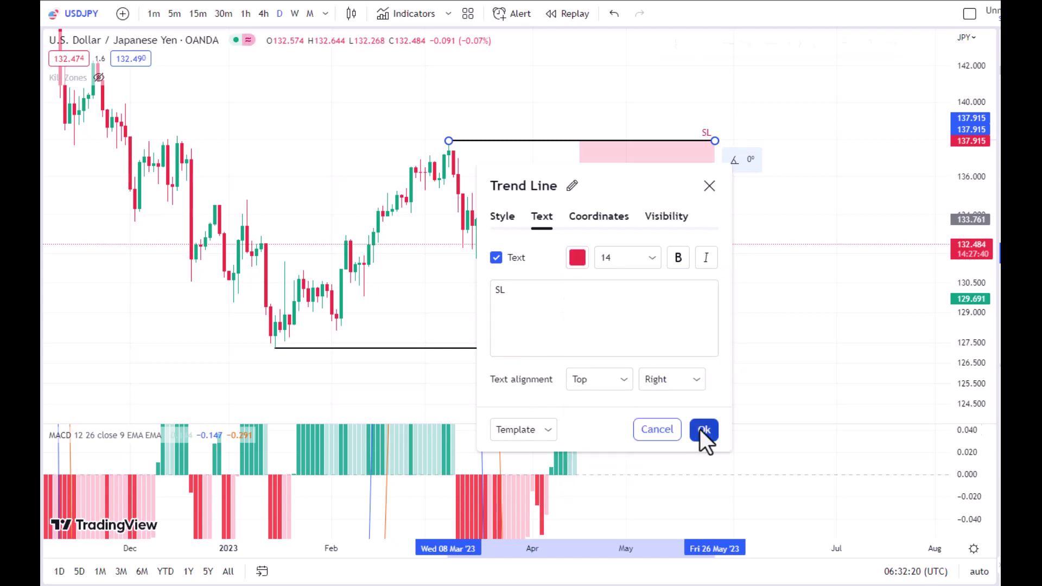
click(704, 431)
mouse_move(715, 220)
drag(715, 219, 724, 220)
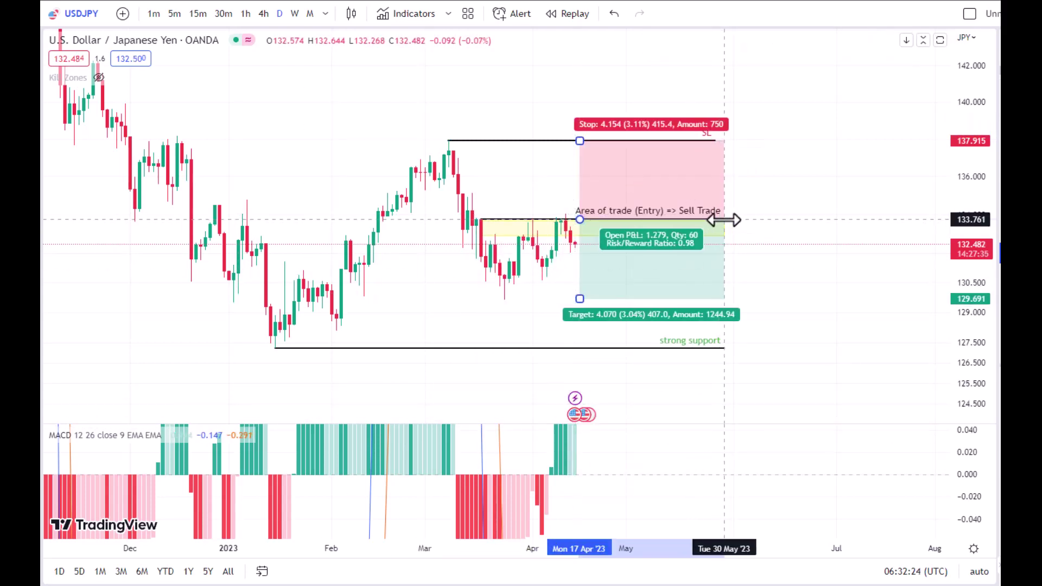
drag(716, 142, 724, 142)
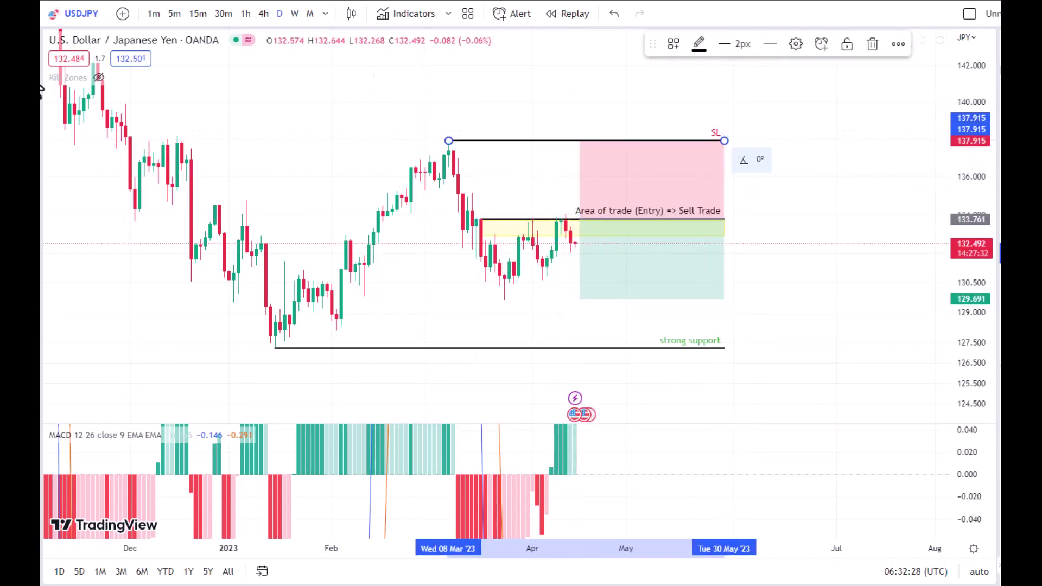
- Add a flat line at 130.628 from early April labelled TP1 in green
click(572, 289)
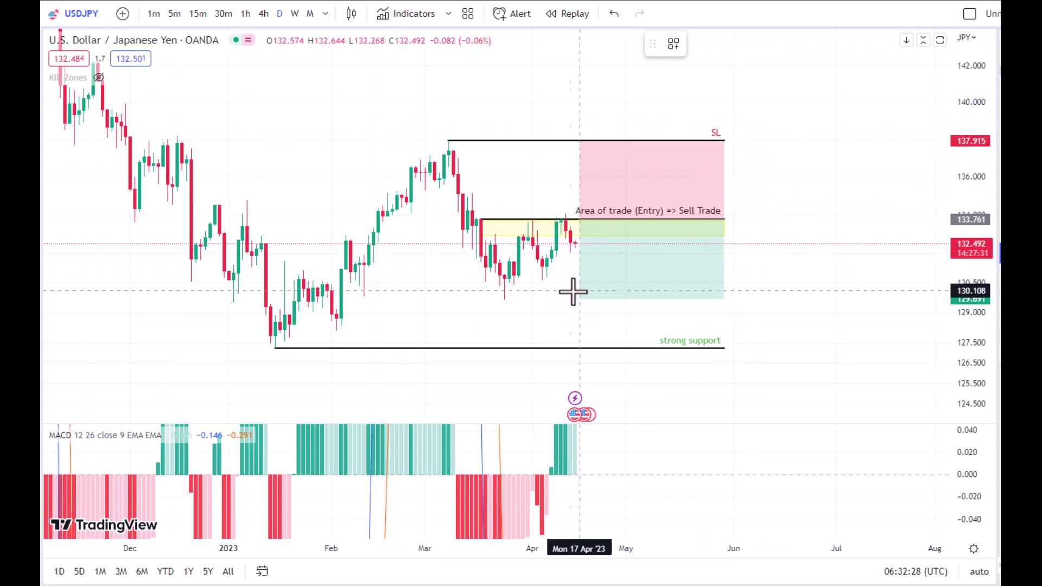
click(542, 281)
click(724, 280)
double_click(624, 280)
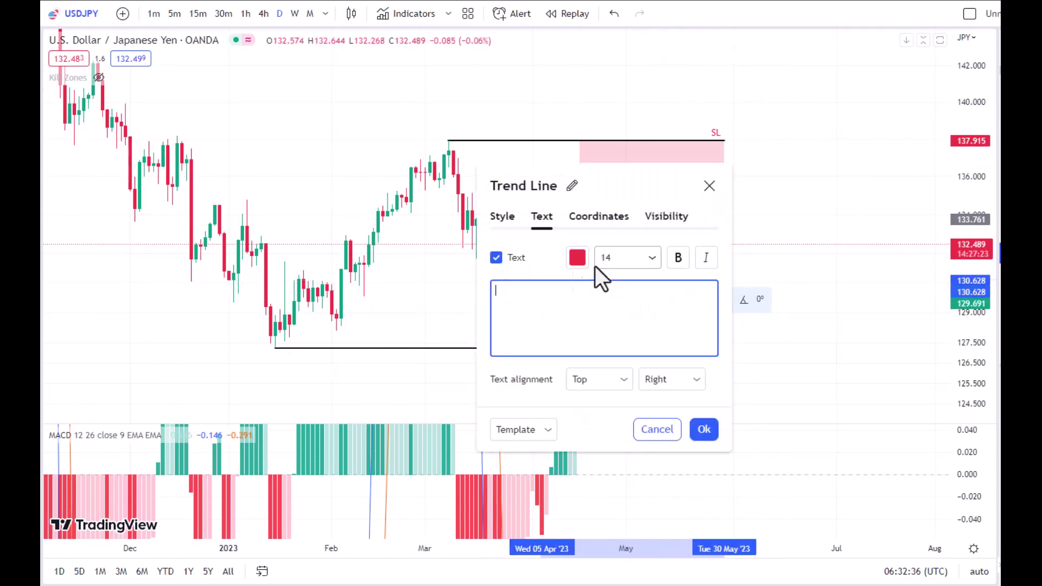
click(577, 257)
click(624, 348)
click(704, 430)
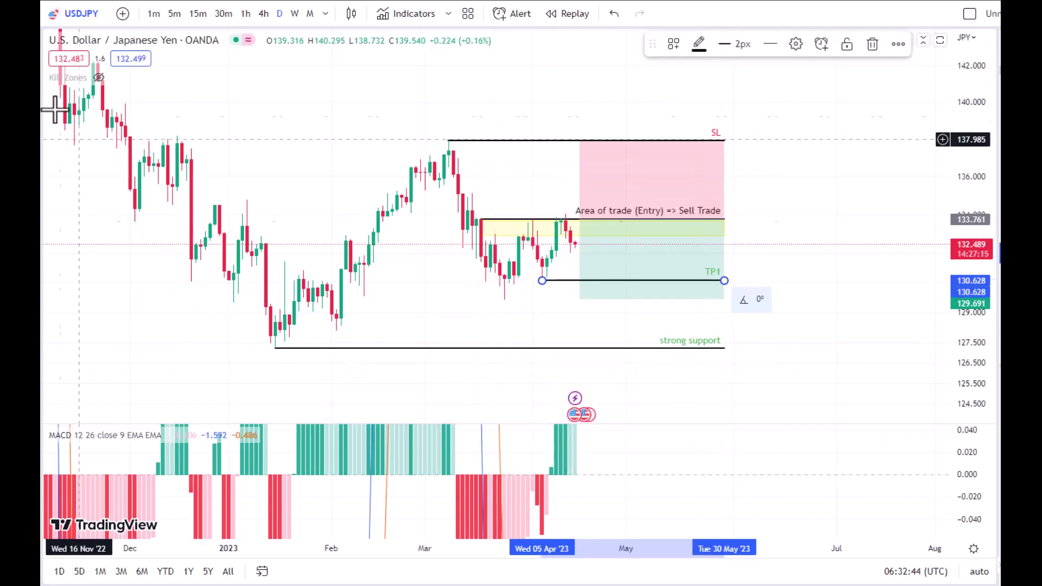
- Add a green-labelled TP2 line at 128.084 from early February, then start a zone there
click(337, 331)
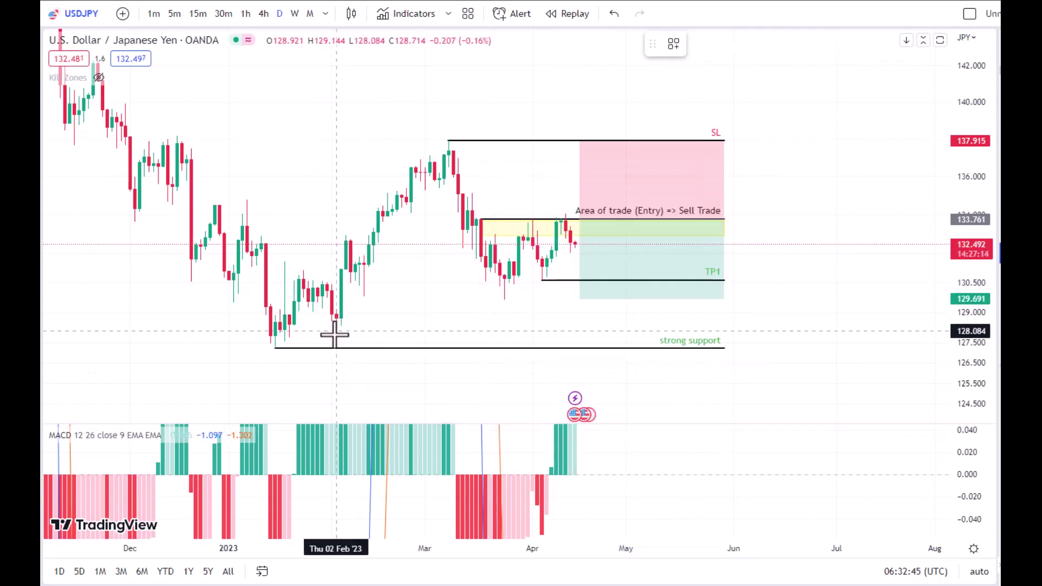
click(723, 332)
click(794, 43)
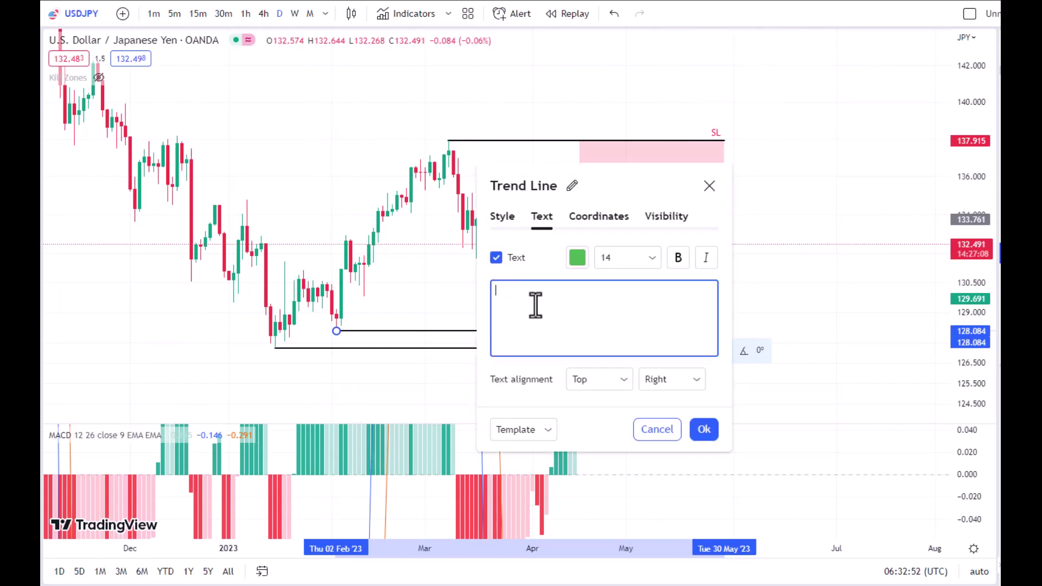
click(704, 429)
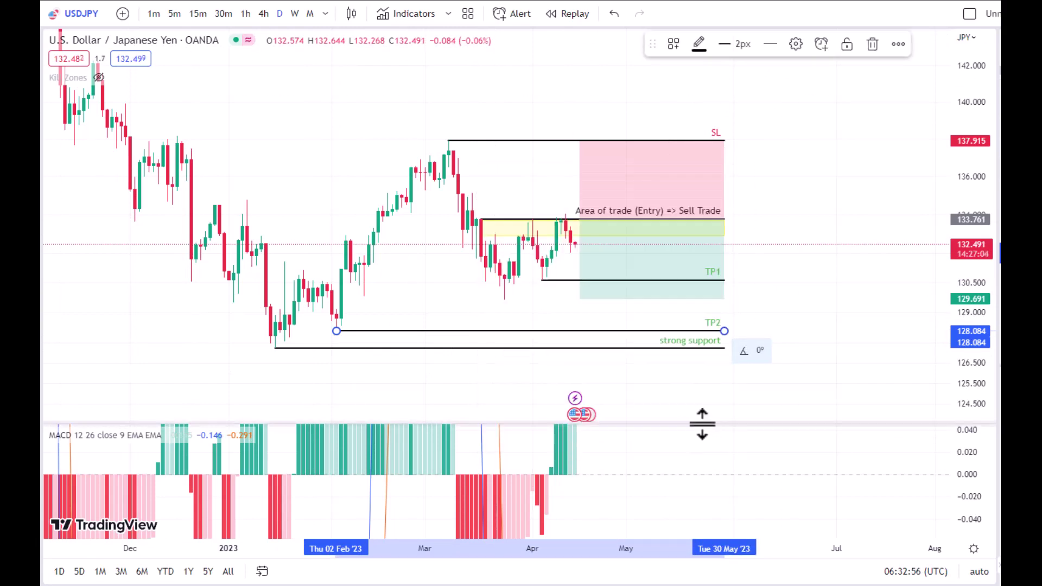
click(336, 332)
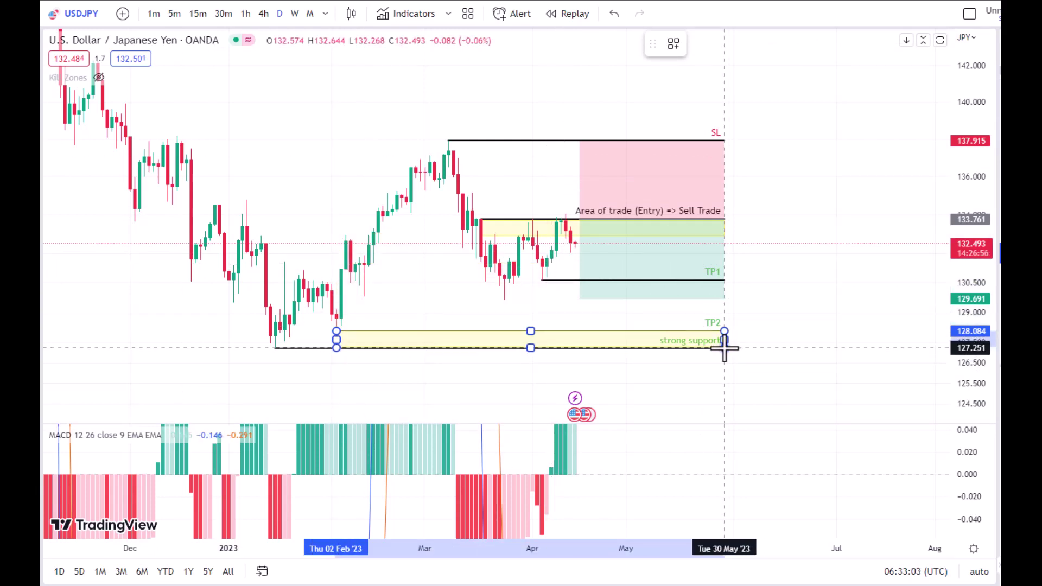
- Close the yellow zone at strong support, trim it to the lines' end, and drag the short's target to 128.15
click(771, 346)
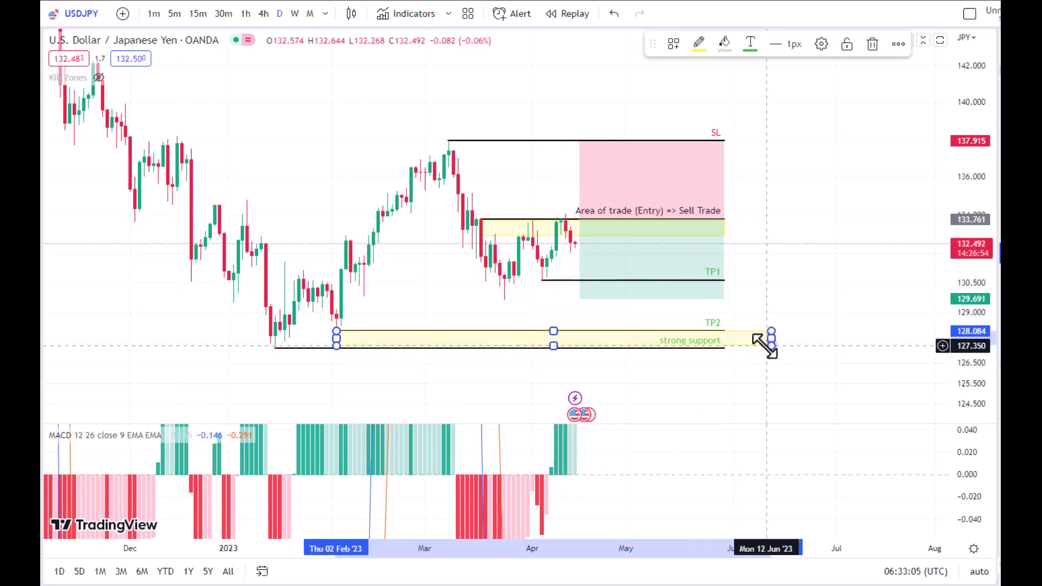
drag(769, 345, 725, 345)
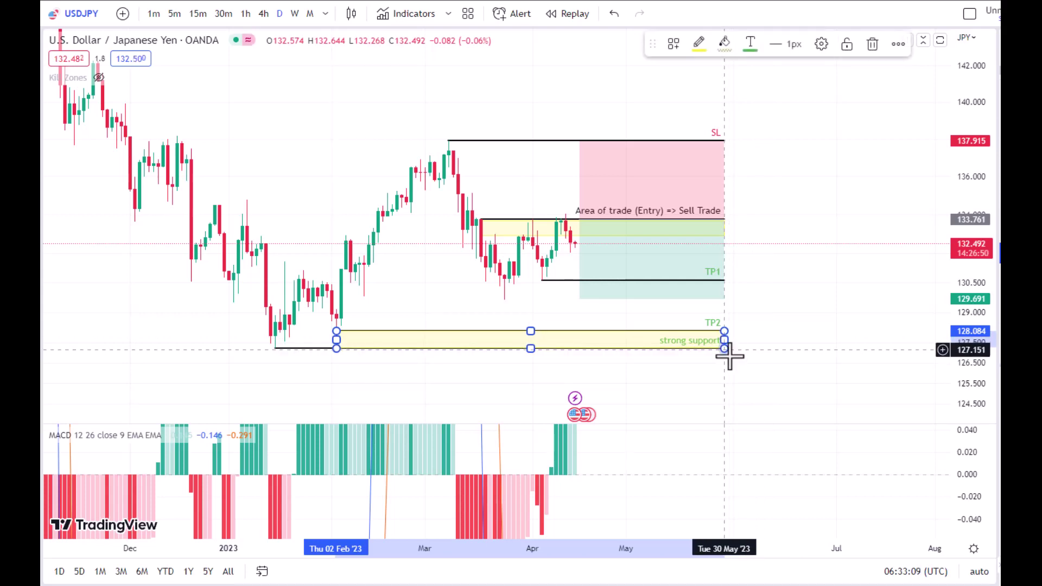
click(732, 352)
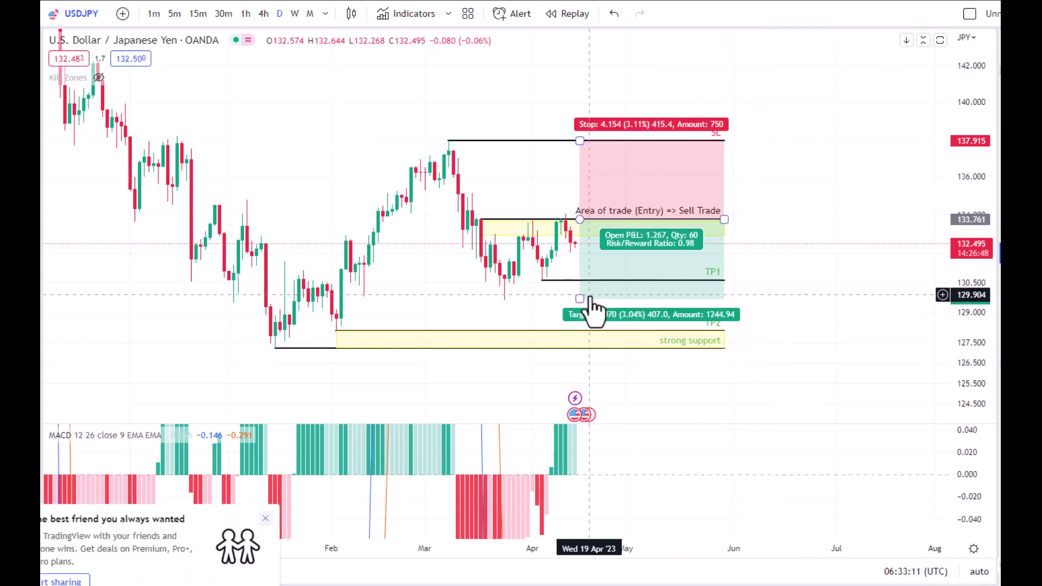
drag(581, 298, 581, 330)
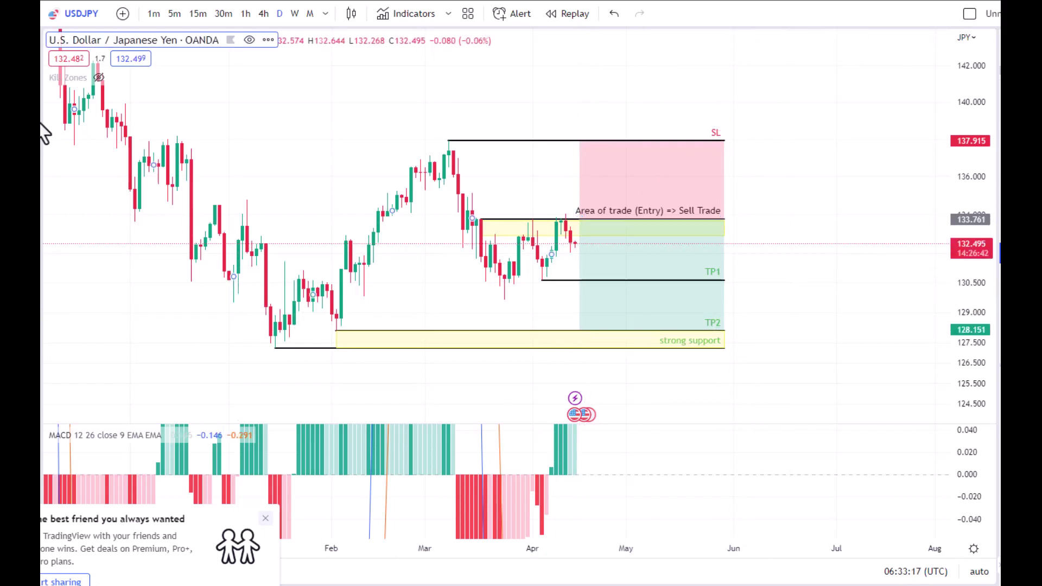
- Browse the shape, Fibonacci/Gann and position tool lists, ending on the text and annotation tools
click(42, 163)
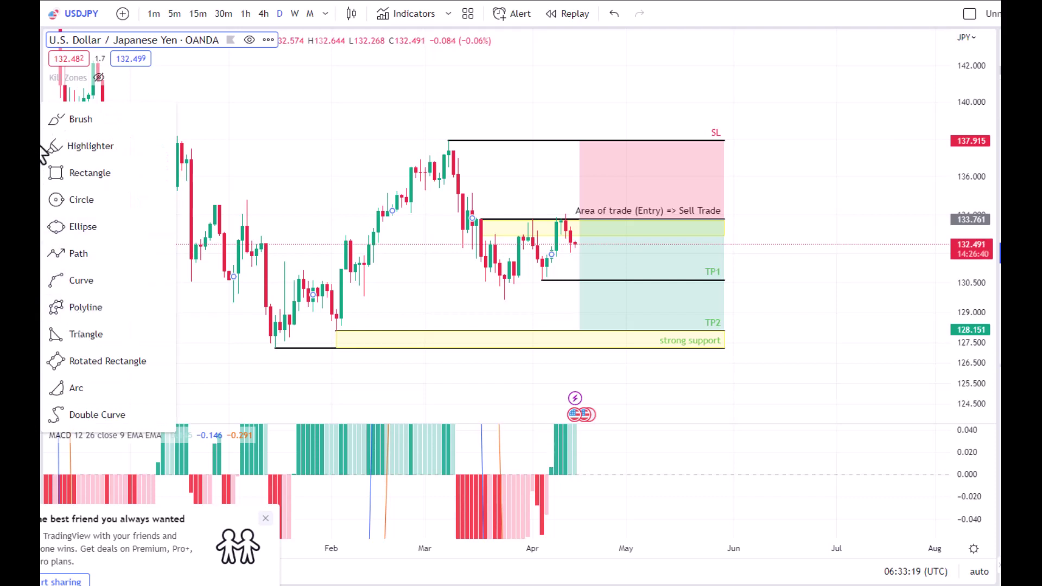
click(43, 108)
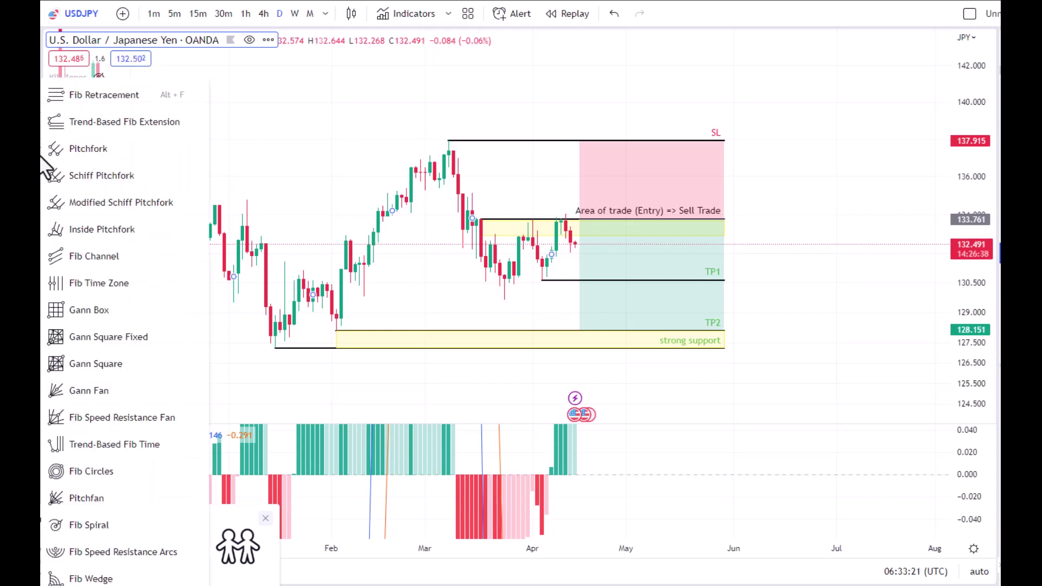
click(43, 204)
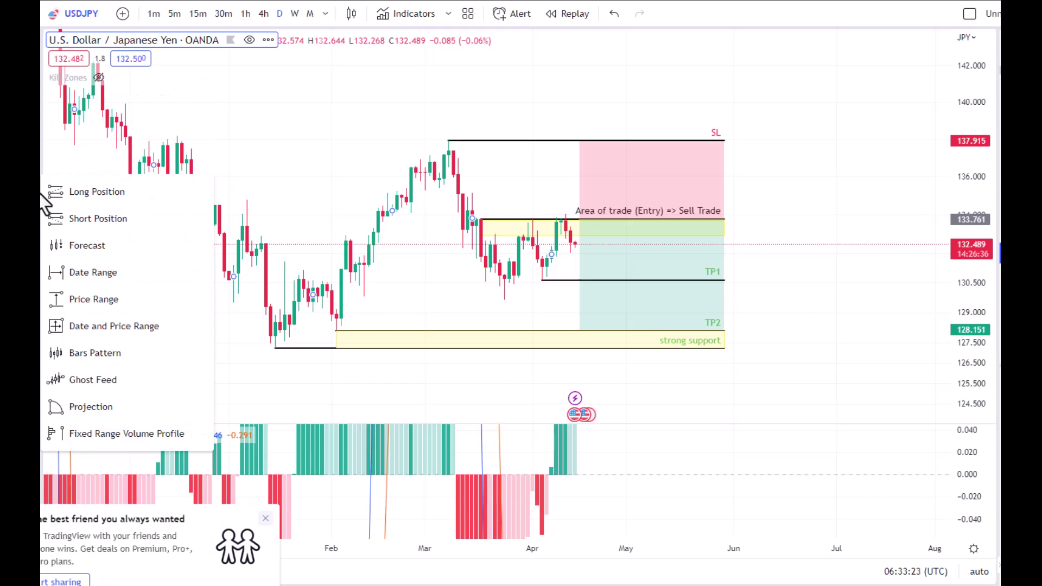
click(43, 154)
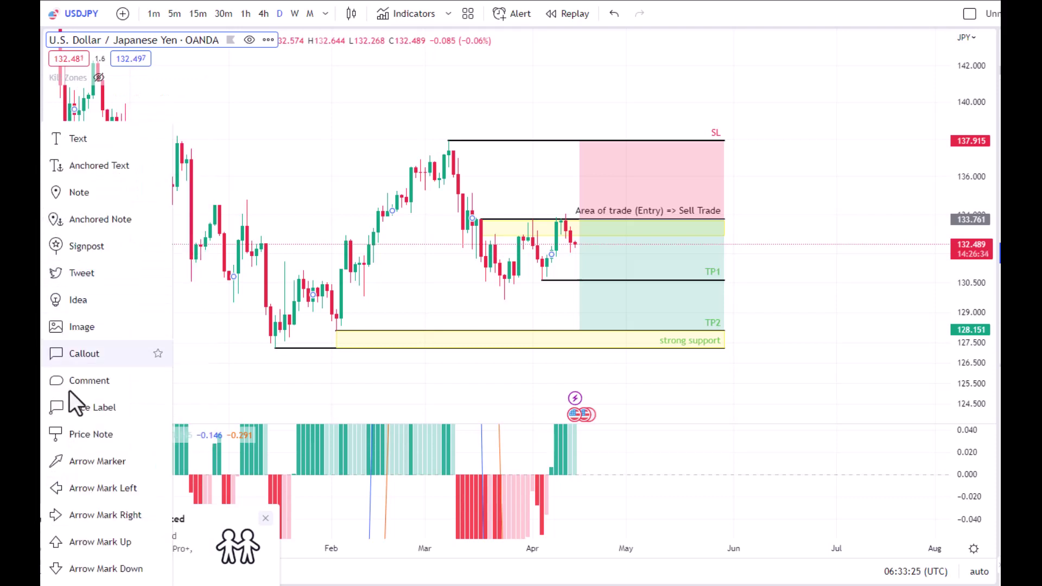